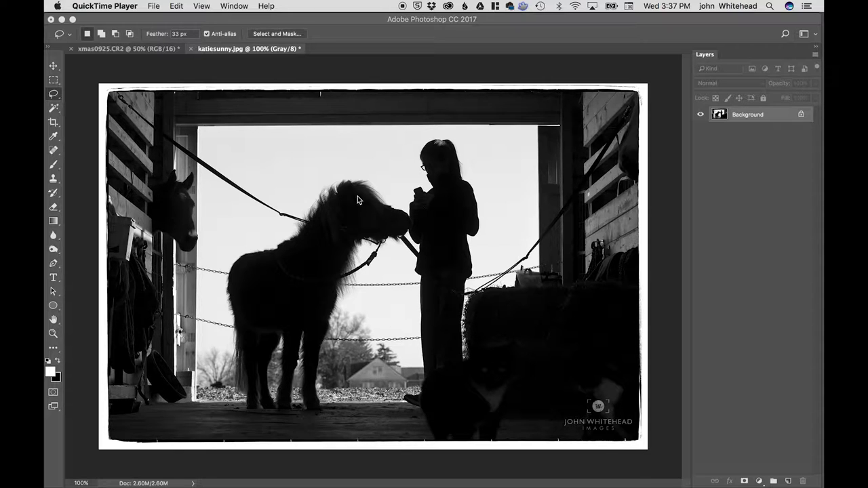
Duplicate the pony photo's Background layer and run High Pass on the copy at a 2.0-pixel radius.
left_click(721, 118)
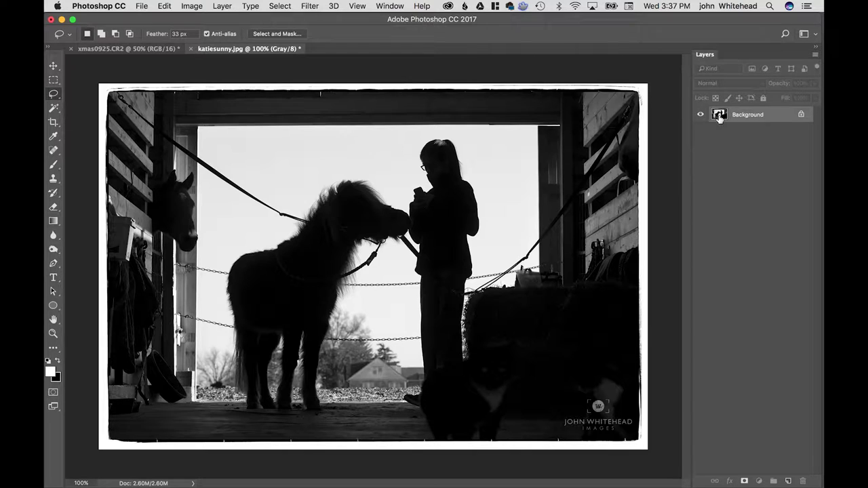
key("super+j")
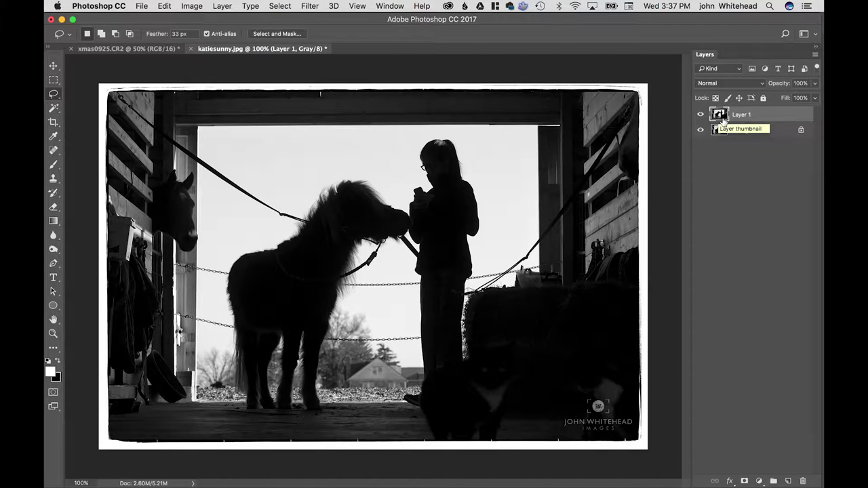
left_click(309, 5)
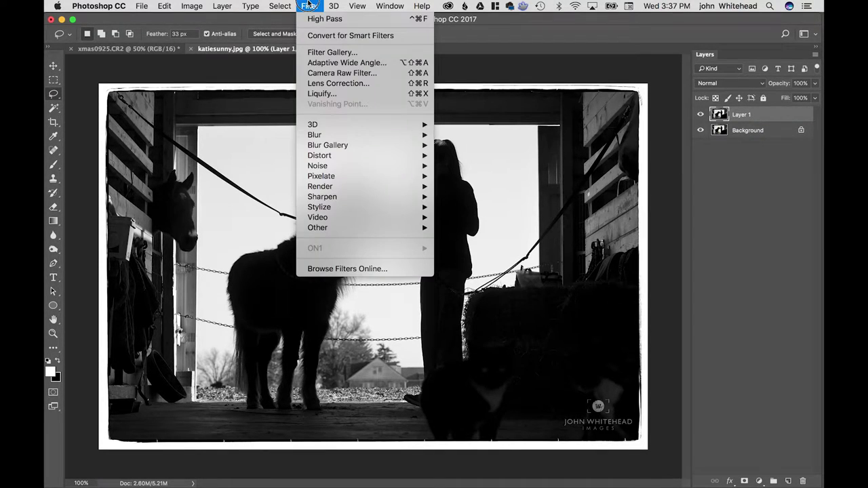
mouse_move(339, 227)
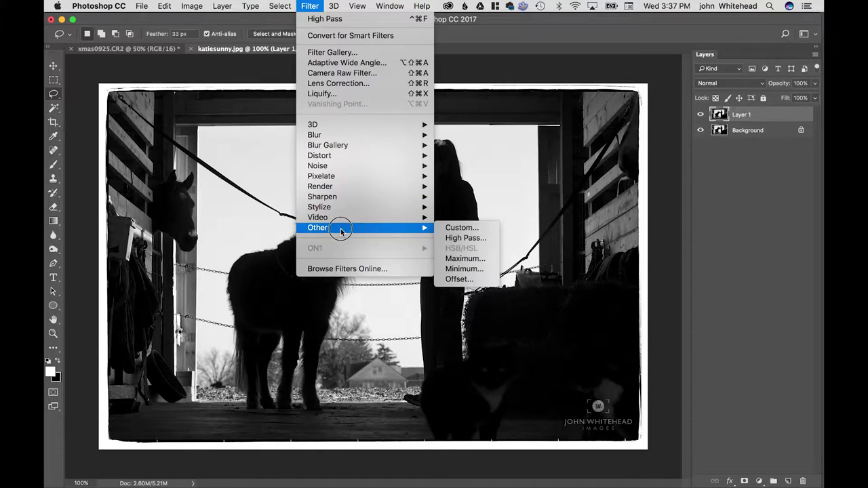
left_click(465, 237)
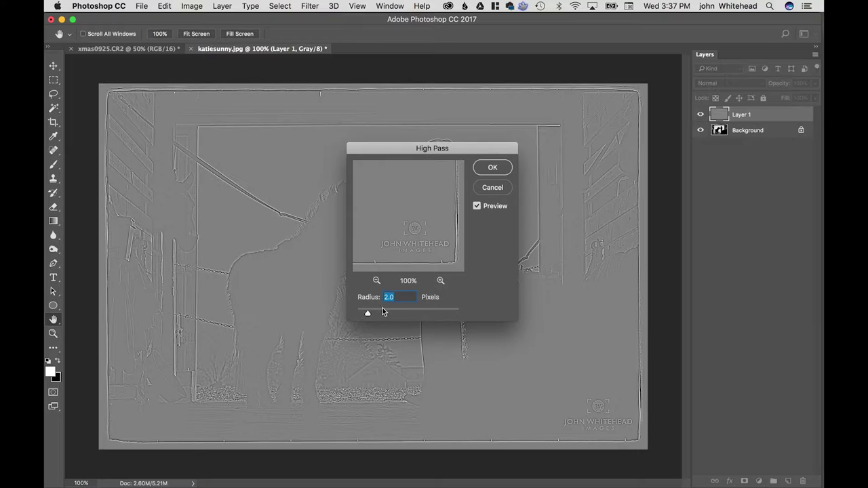
left_click(493, 169)
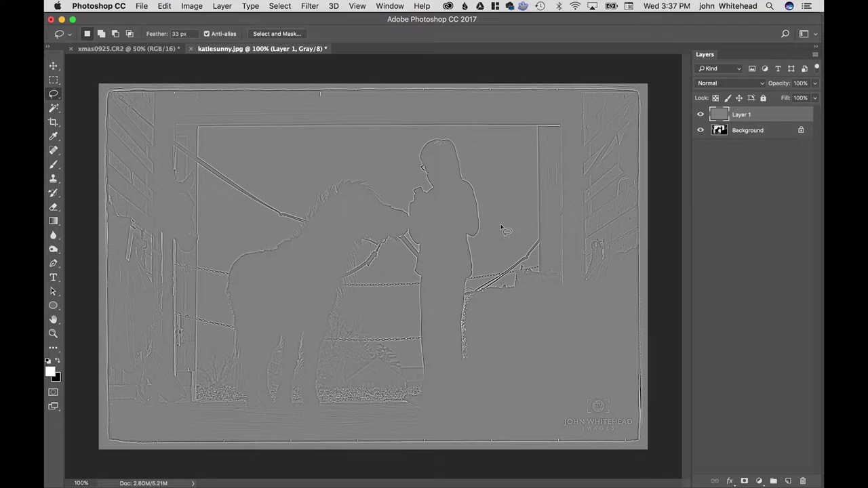
Blend the high-pass Layer 1 in Linear Light and toggle its visibility to compare.
left_click(722, 82)
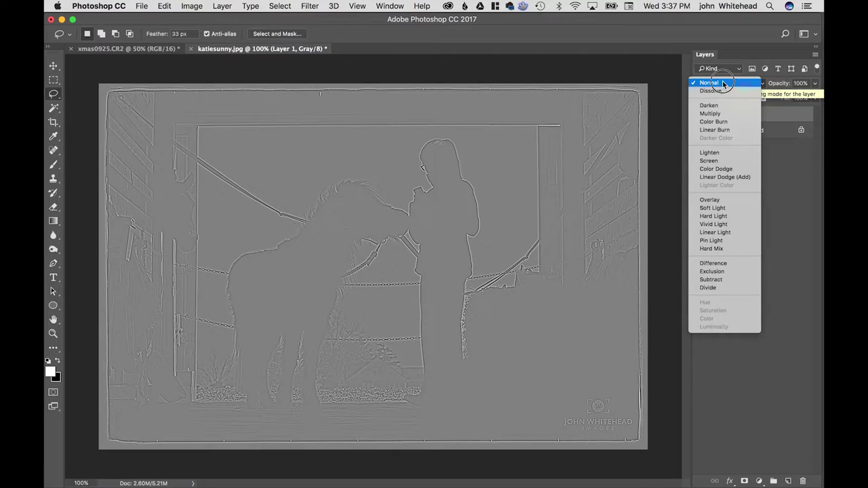
left_click(739, 232)
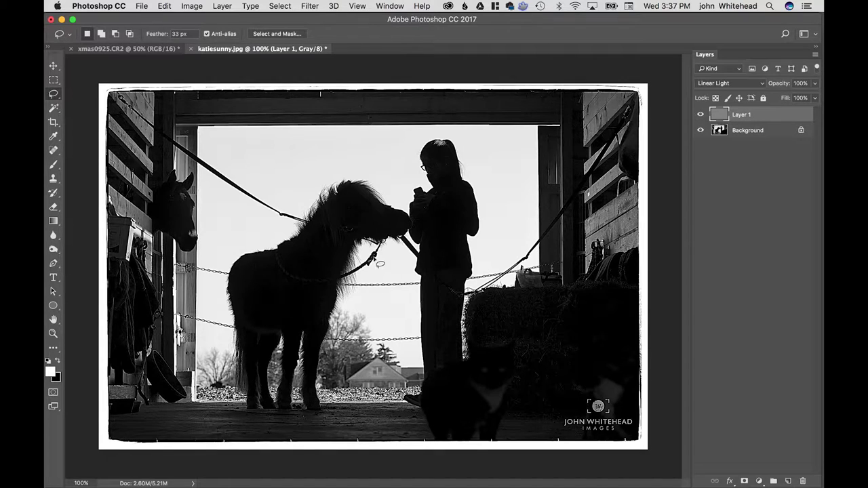
left_click(701, 115)
left_click(701, 114)
left_click(702, 115)
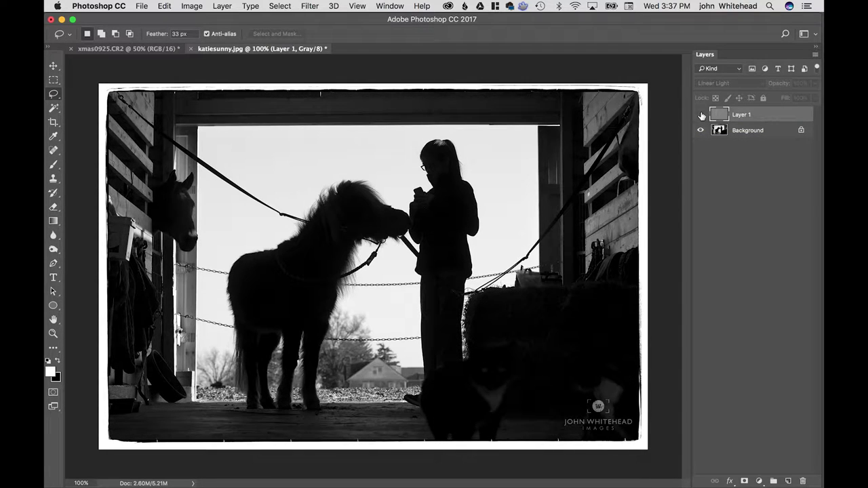
left_click(702, 116)
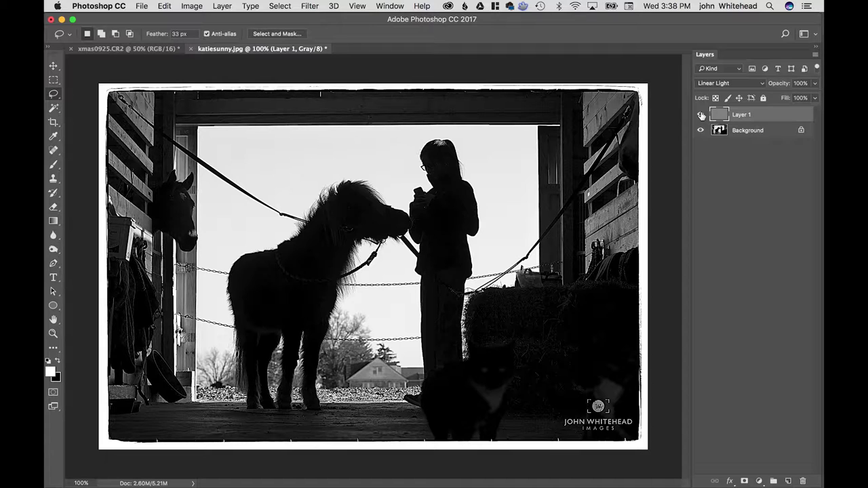
left_click(702, 115)
left_click(702, 116)
Try Soft Light blending for Layer 1 and compare it with the original.
left_click(720, 84)
left_click(711, 59)
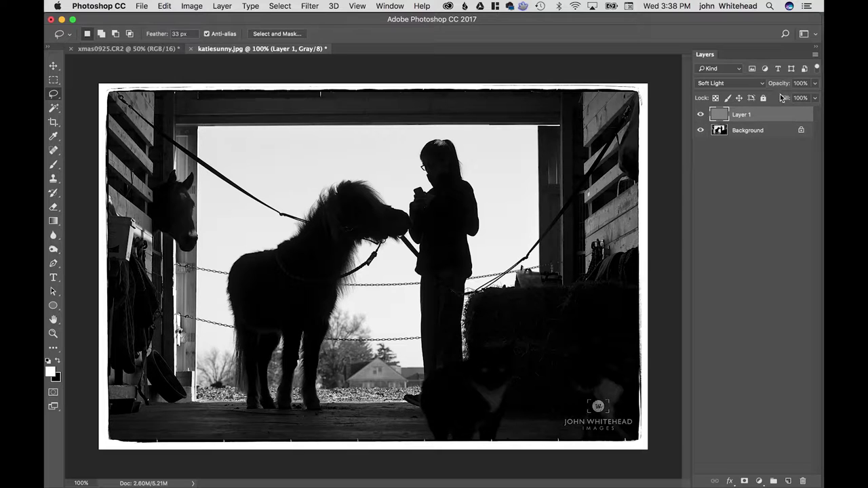
left_click(700, 116)
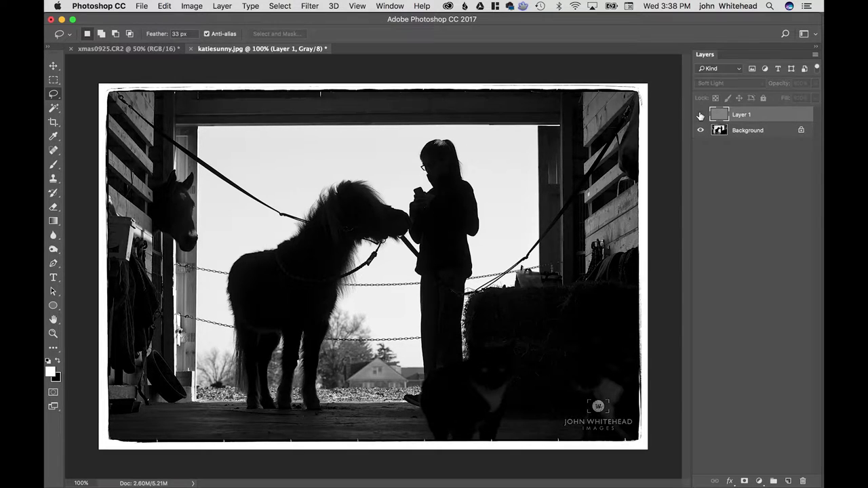
left_click(700, 116)
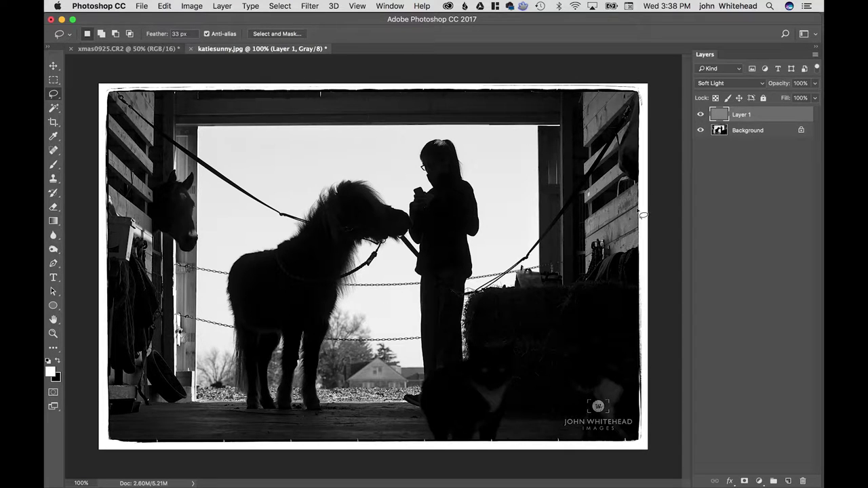
Return Layer 1 to Linear Light at 75% opacity and add a layer mask.
left_click(718, 83)
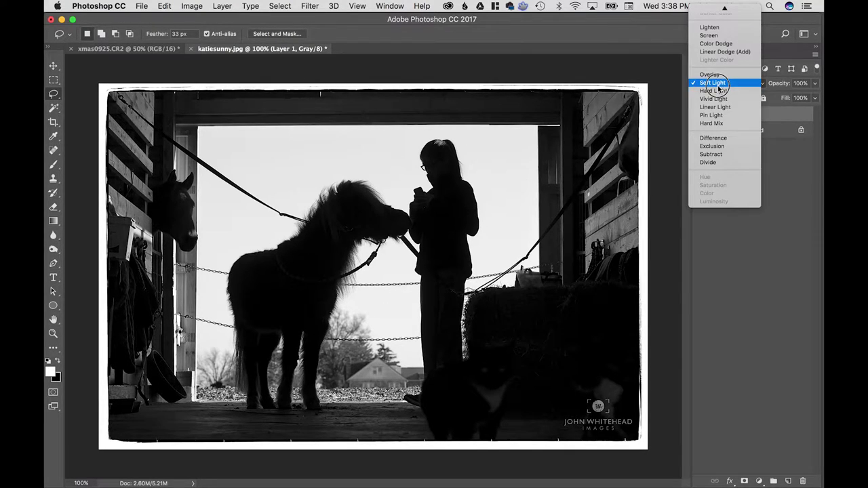
left_click(715, 106)
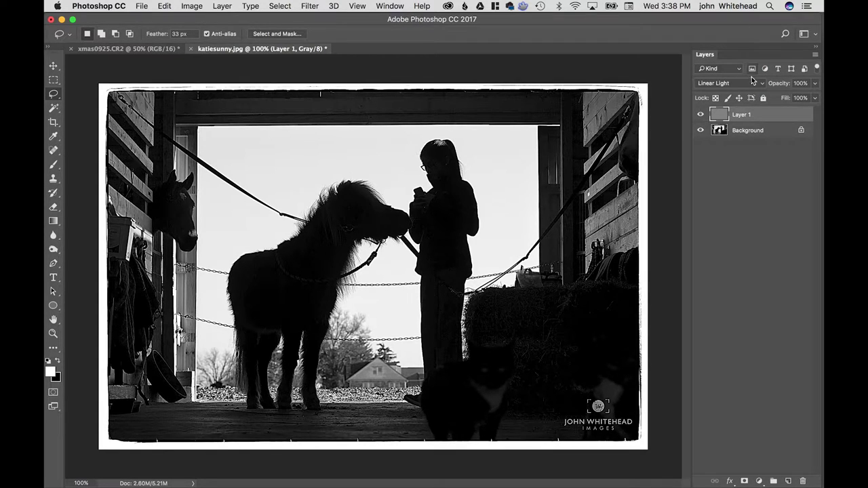
left_click_drag(781, 84, 731, 93)
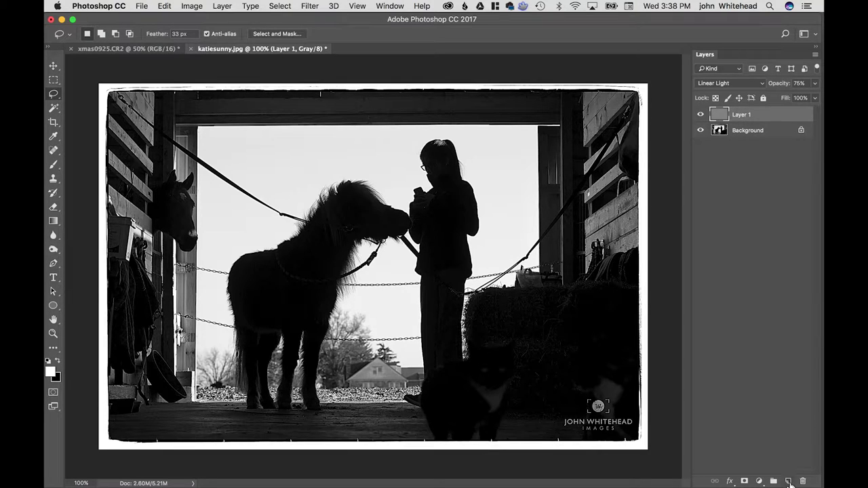
left_click(745, 482)
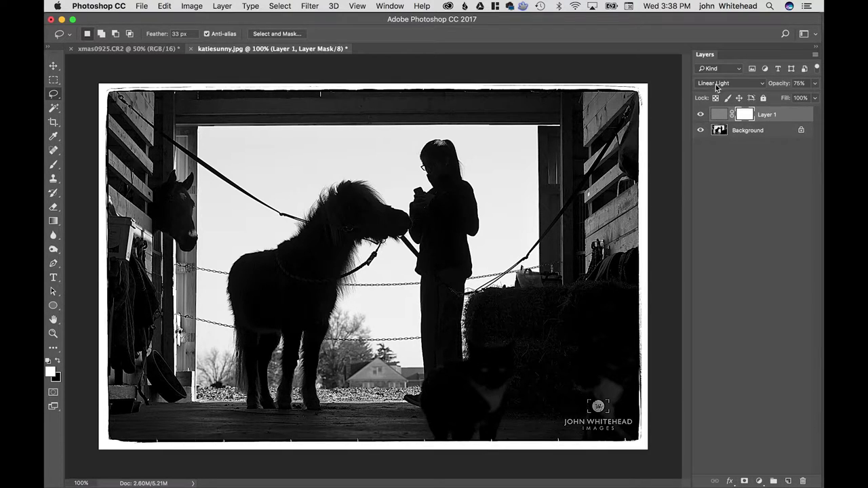
Set up a black, soft 989 brush at about 186 px and 100% opacity.
left_click(53, 164)
left_click(57, 362)
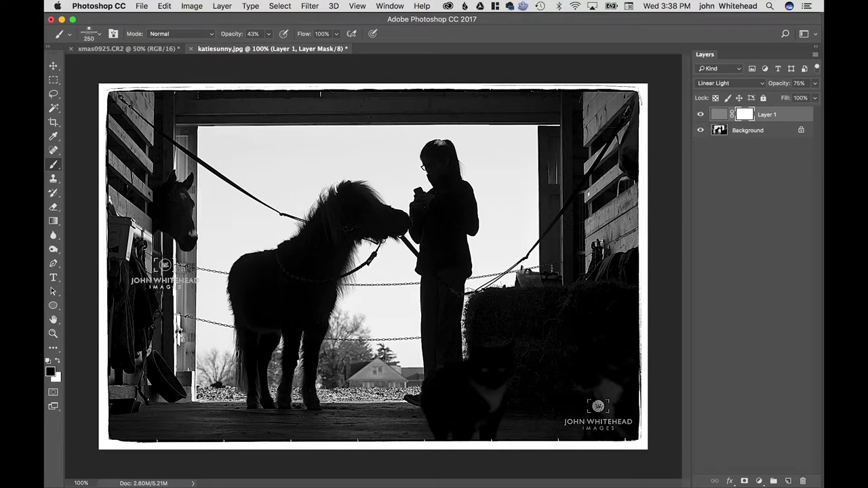
left_click(102, 35)
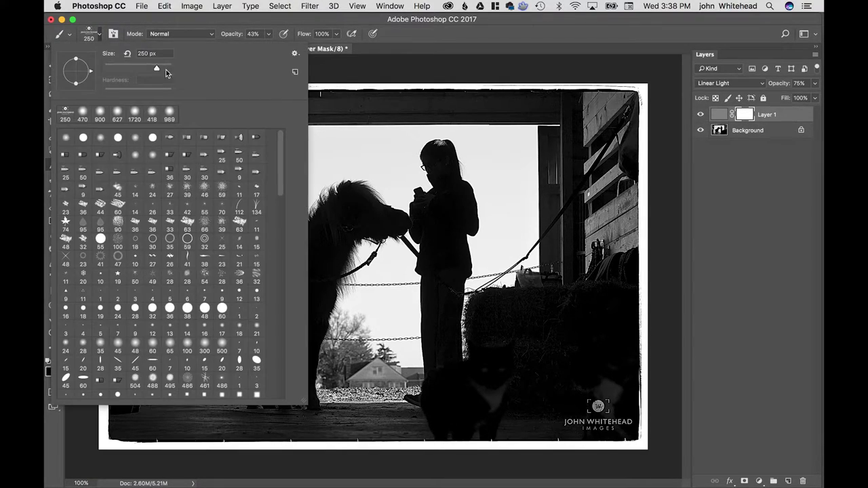
left_click(169, 113)
left_click(99, 36)
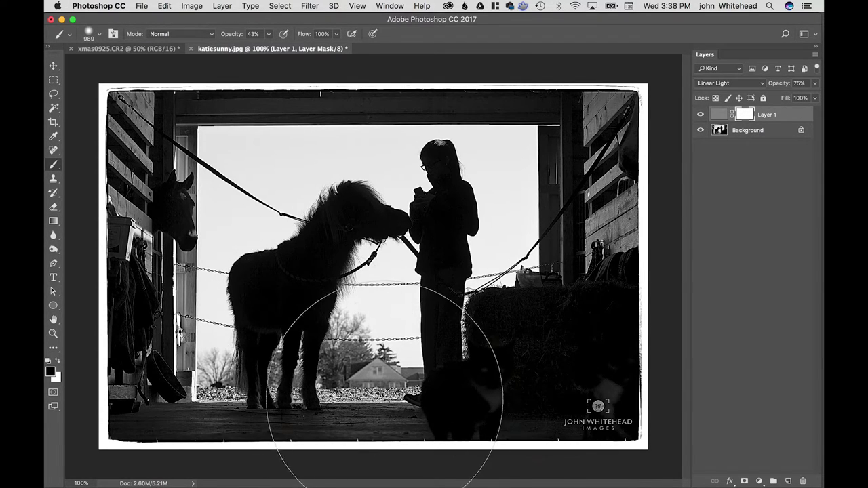
mouse_move(386, 393)
left_mouse_down("ctrl+alt")
mouse_move(97, 422)
mouse_move(130, 424)
left_mouse_up("ctrl+alt")
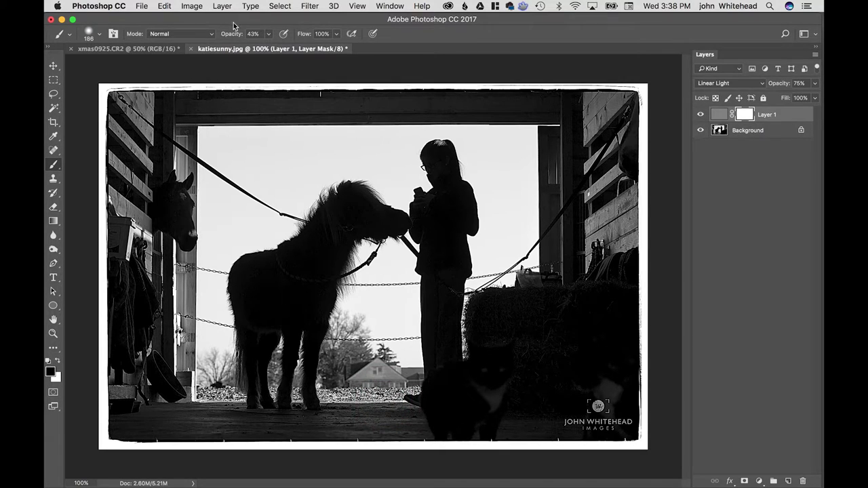
left_click_drag(232, 33, 285, 33)
Mask the sharpening off the barn floor and right-wall tack, then switch to xmas0925.CR2.
mouse_move(402, 446)
left_mouse_down()
mouse_move(329, 382)
mouse_move(383, 400)
left_mouse_up()
mouse_move(197, 406)
left_mouse_down()
mouse_move(210, 377)
mouse_move(220, 404)
mouse_move(122, 409)
mouse_move(90, 421)
mouse_move(469, 418)
mouse_move(422, 417)
mouse_move(507, 393)
mouse_move(467, 320)
mouse_move(486, 287)
mouse_move(530, 300)
left_mouse_up()
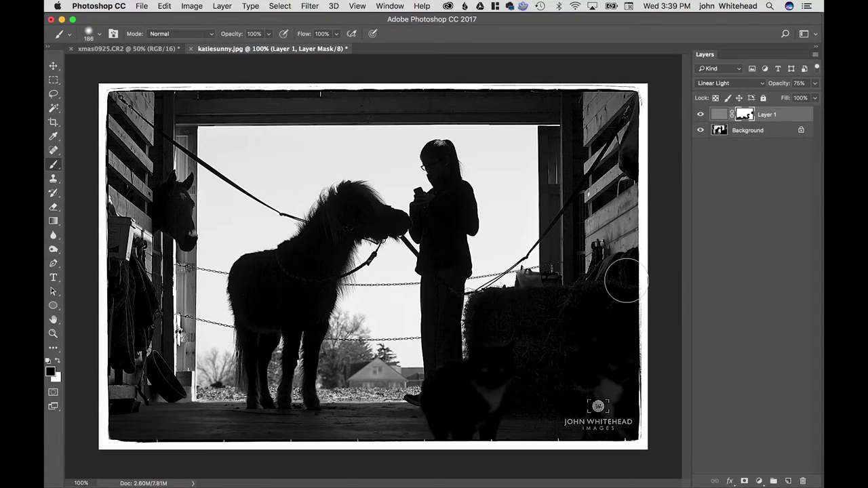
left_click(620, 280)
left_click(151, 53)
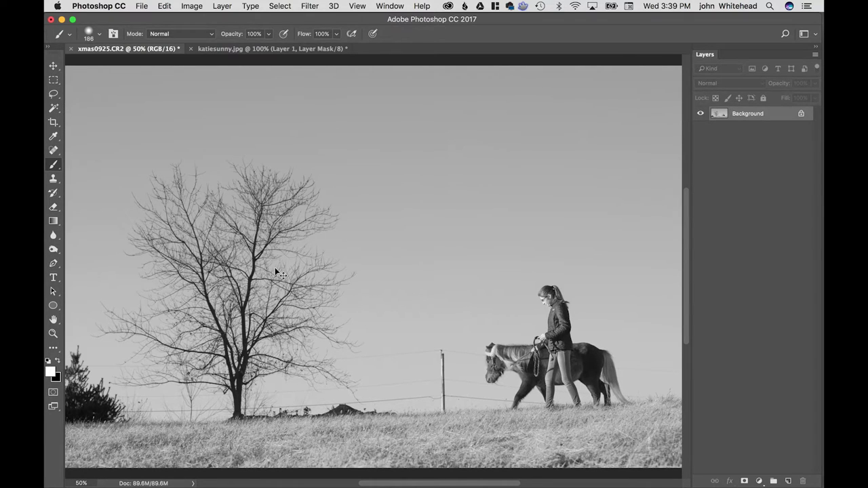
Zoom in on the bare tree, duplicate Background to Layer 1, and open High Pass settings.
key("super+equal")
left_click_drag(293, 284, 408, 254)
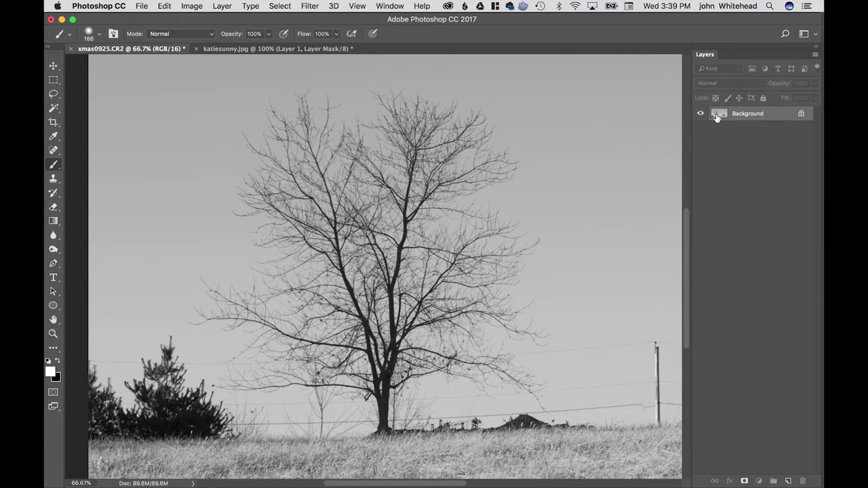
key("super+j")
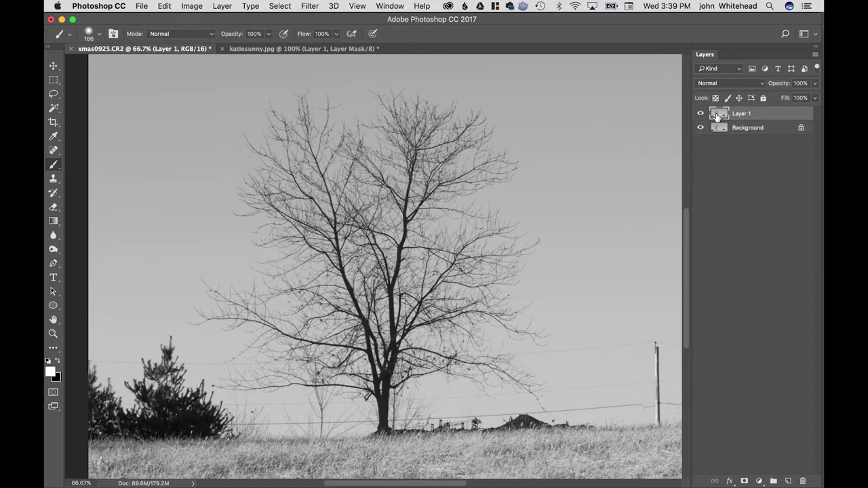
left_click(309, 5)
mouse_move(329, 4)
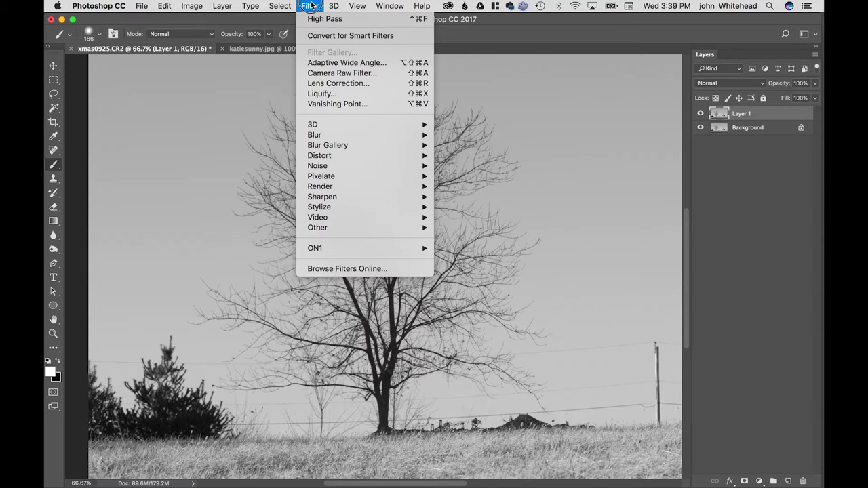
mouse_move(344, 234)
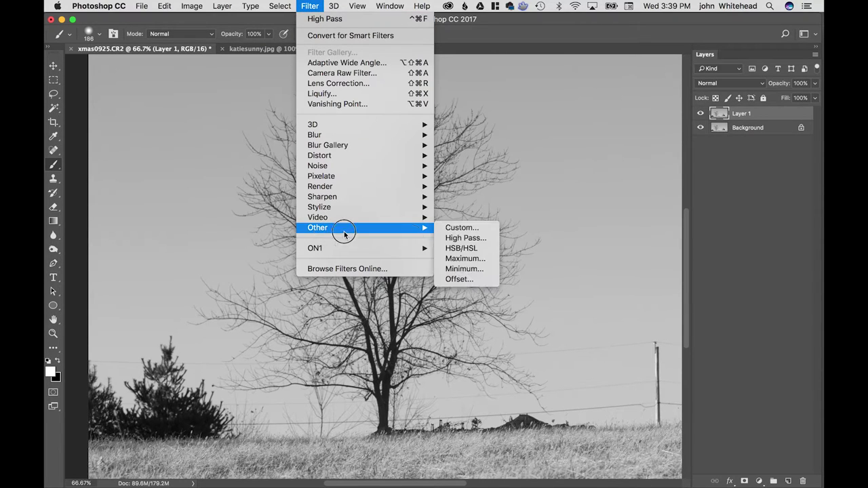
left_click(461, 238)
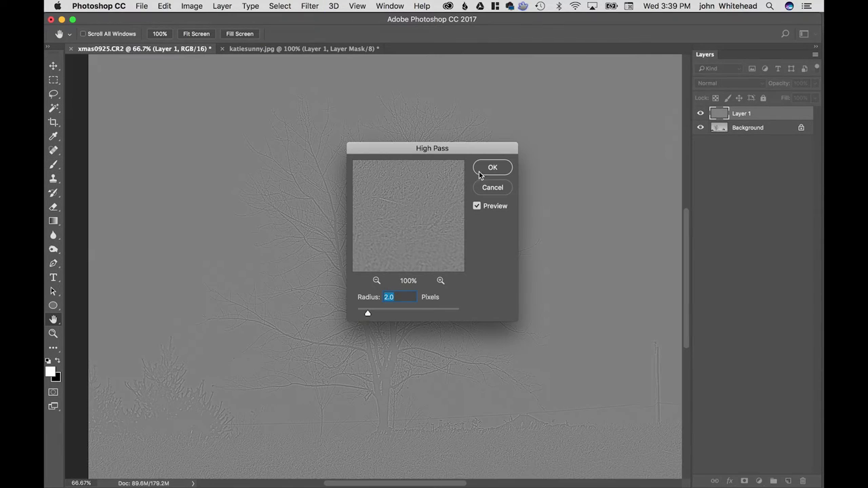
Apply High Pass at 2.0 pixels, blend Layer 1 in Linear Light, and compare visibility.
left_click(485, 169)
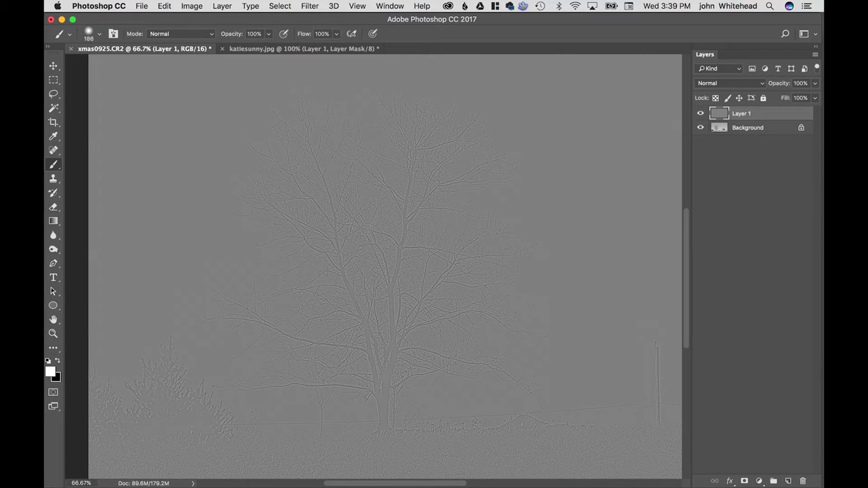
left_click(745, 84)
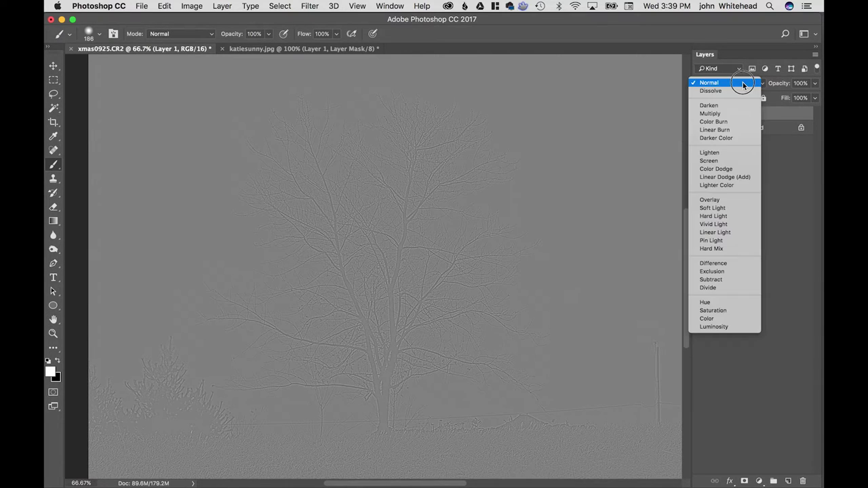
left_click(744, 232)
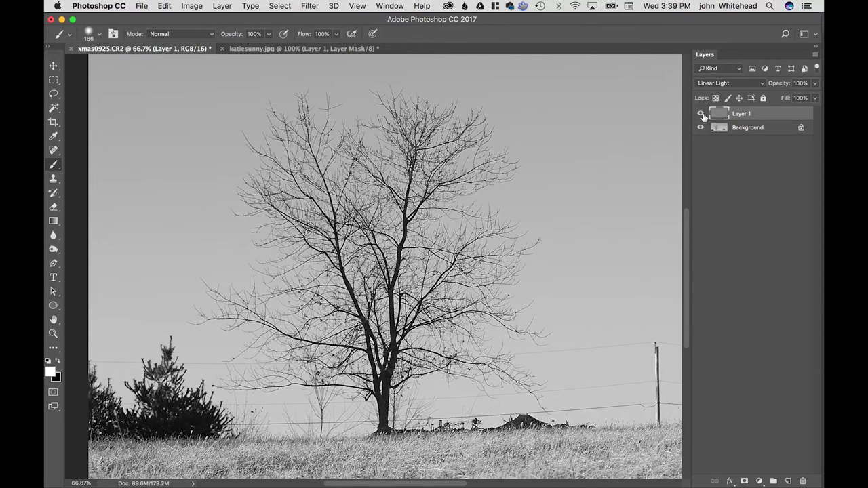
left_click(701, 114)
left_click(701, 114)
left_click(701, 114)
left_click(701, 114)
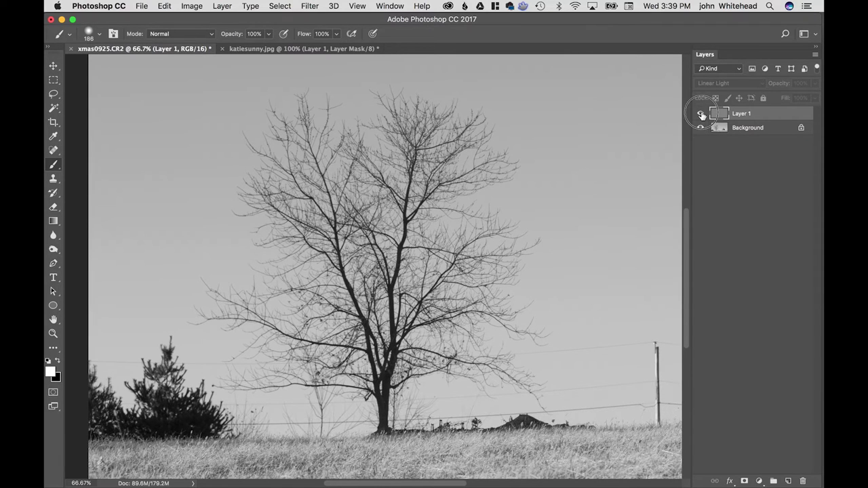
Lower Layer 1's opacity to 45% and compare before and after.
left_click_drag(774, 86, 745, 89)
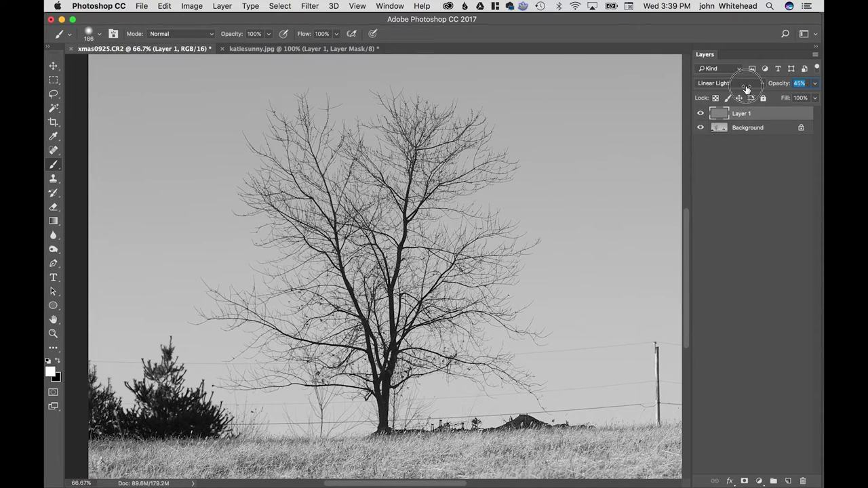
left_click(700, 114)
left_click(701, 115)
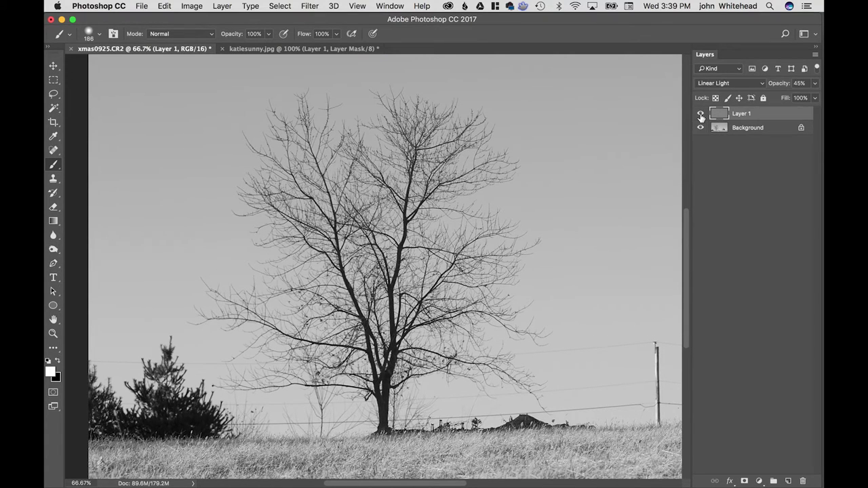